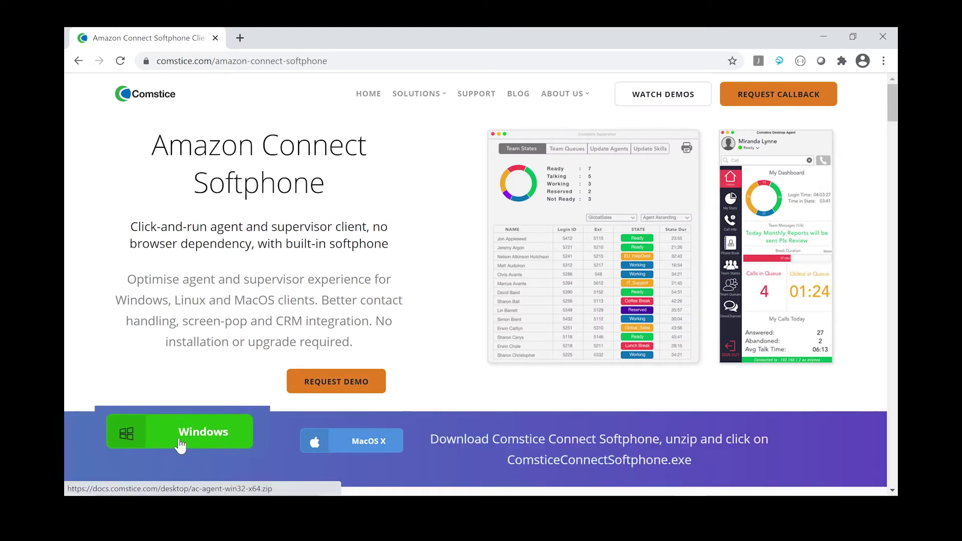
Download the Windows client archive and launch comstice-amazon-softphone.exe from the extracted ac-agent-win32-x64 folder.
left_click(180, 444)
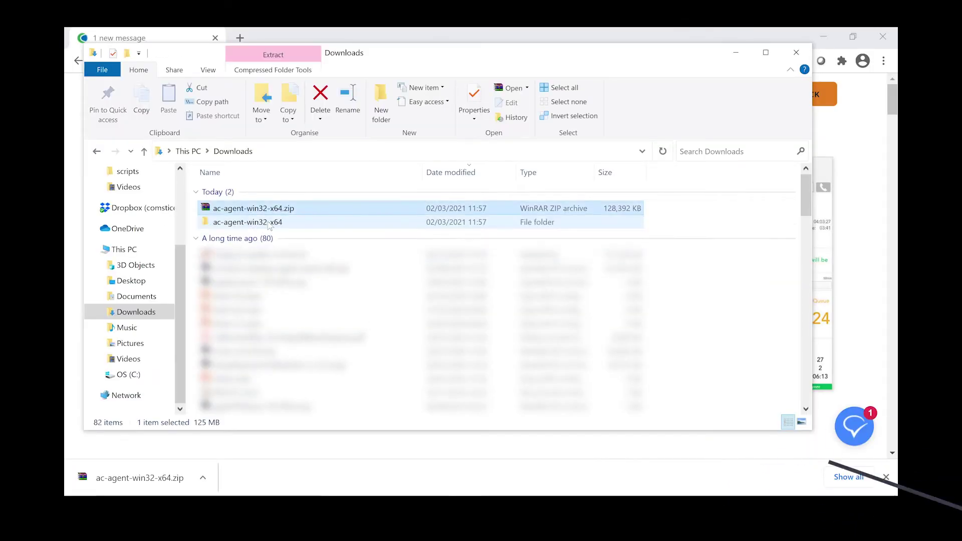
double_click(269, 223)
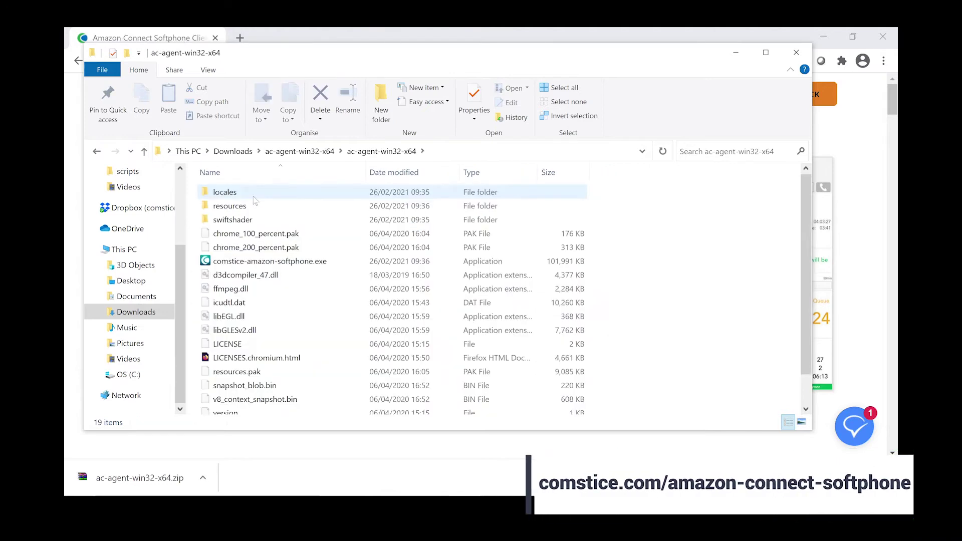
double_click(273, 261)
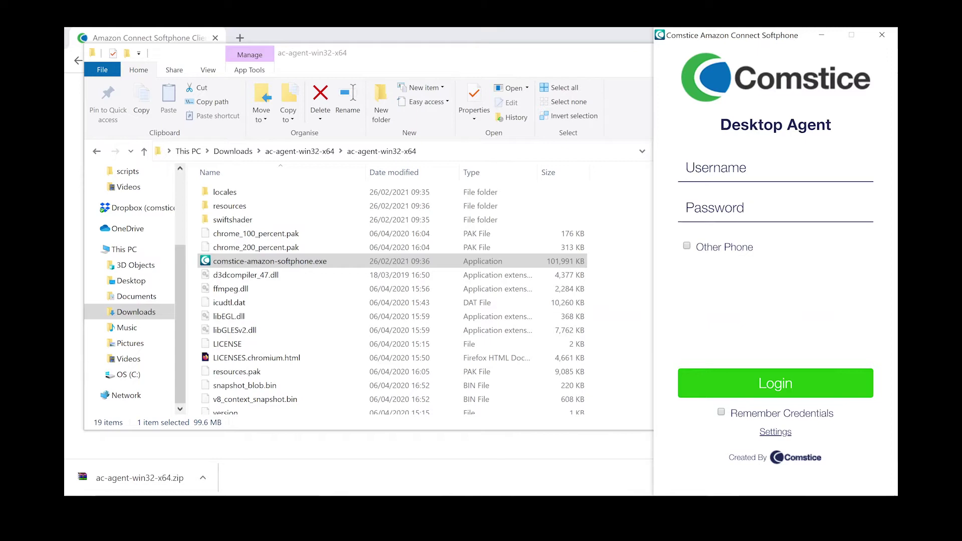
Fetch the agent settings for the configuration code already entered and check the available sound devices.
left_click(775, 432)
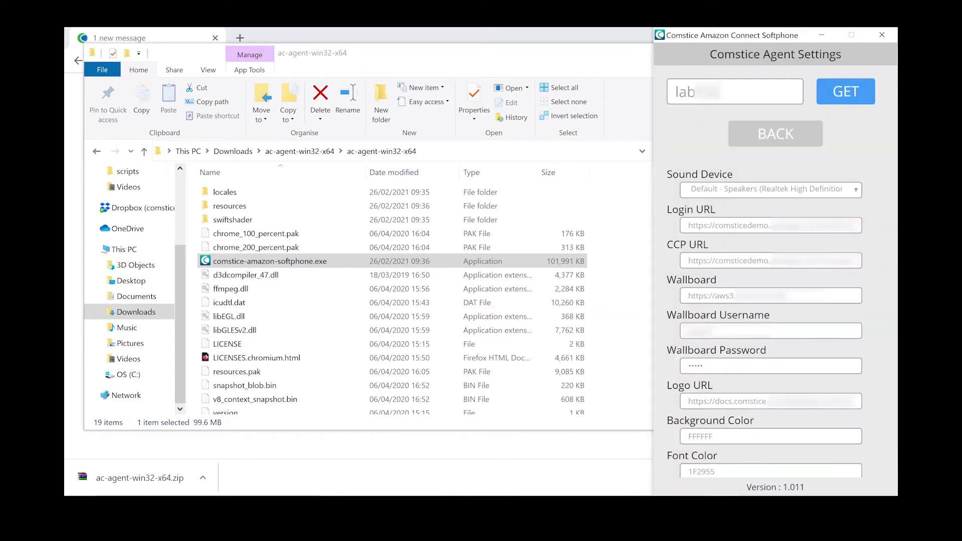
left_click(842, 95)
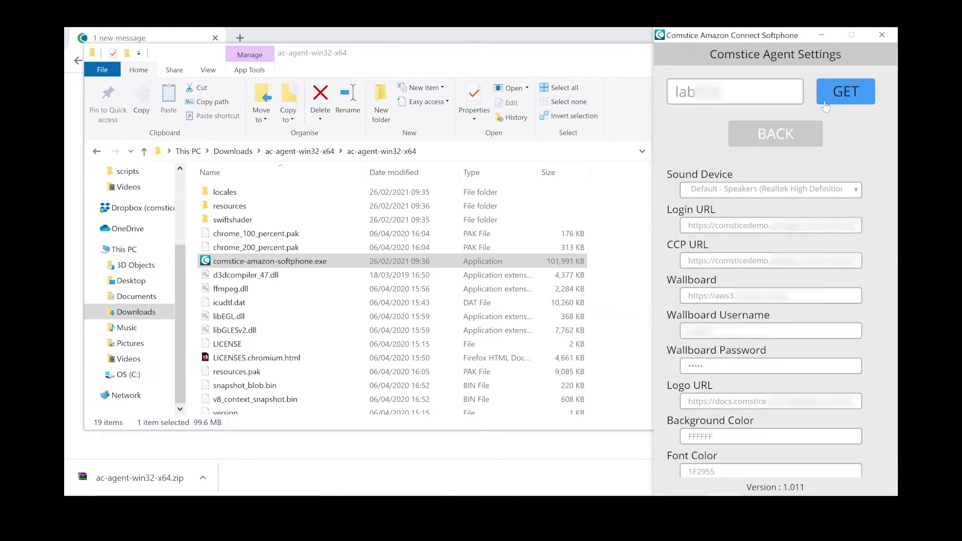
left_click(732, 191)
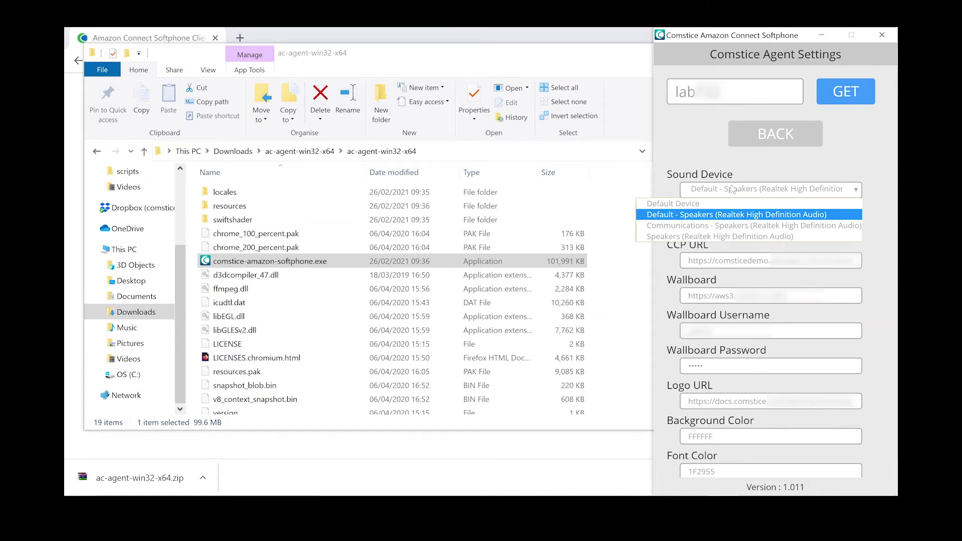
left_click(732, 190)
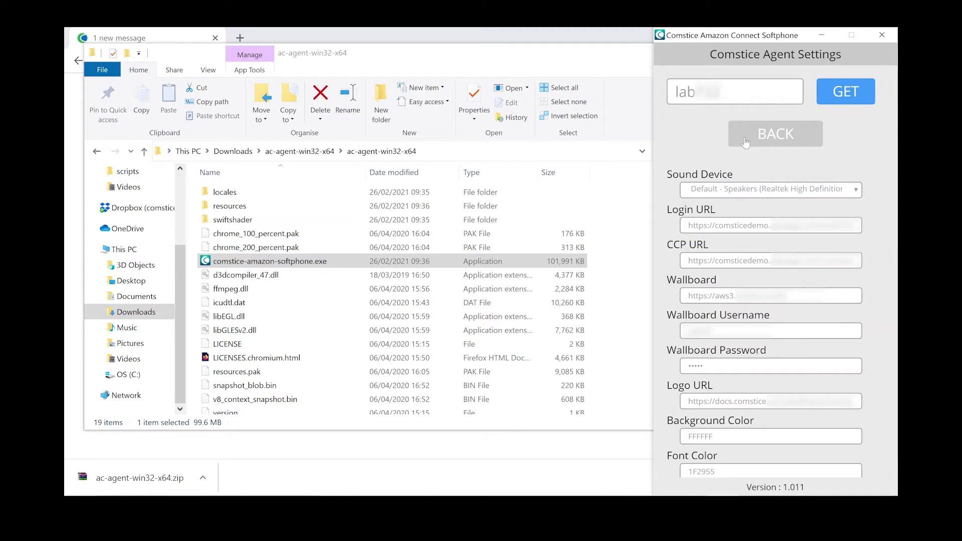
left_click(771, 138)
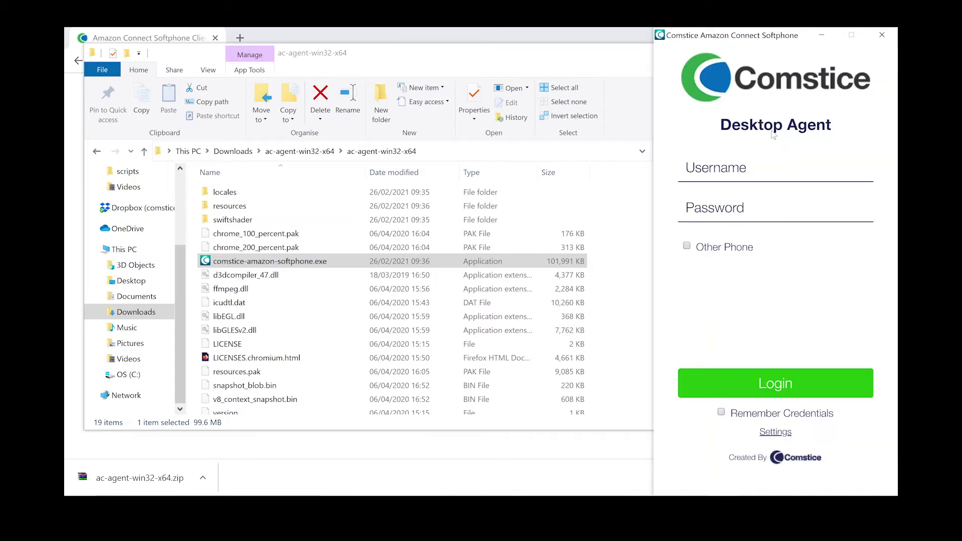
Log in to the softphone as agent6 with the account password, leaving the Other Phone option off.
type("agent6")
key("Tab")
type("*********")
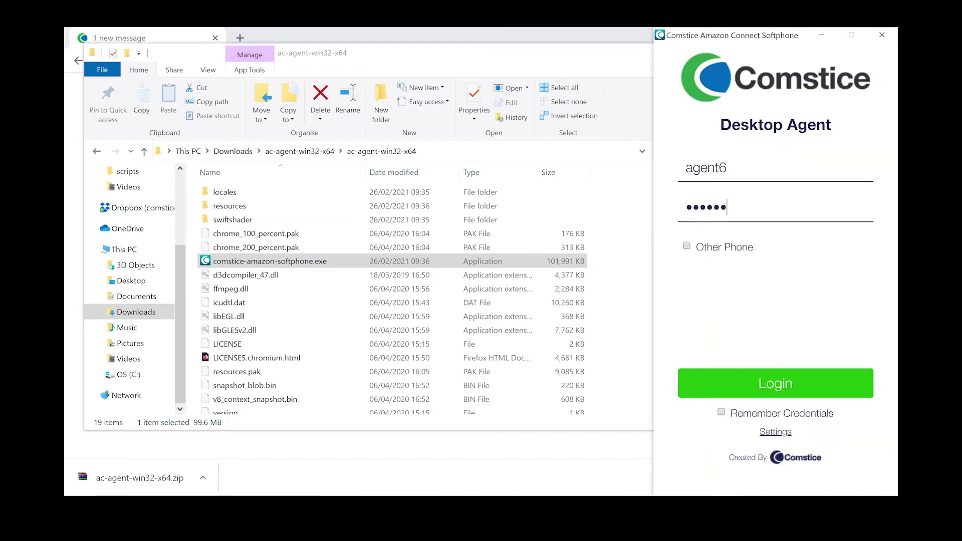
left_click(687, 245)
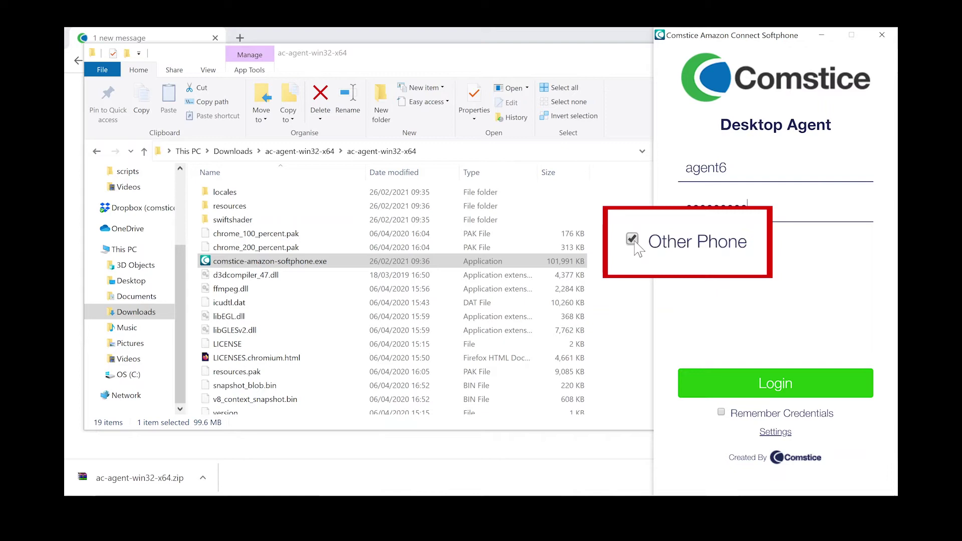
left_click(686, 246)
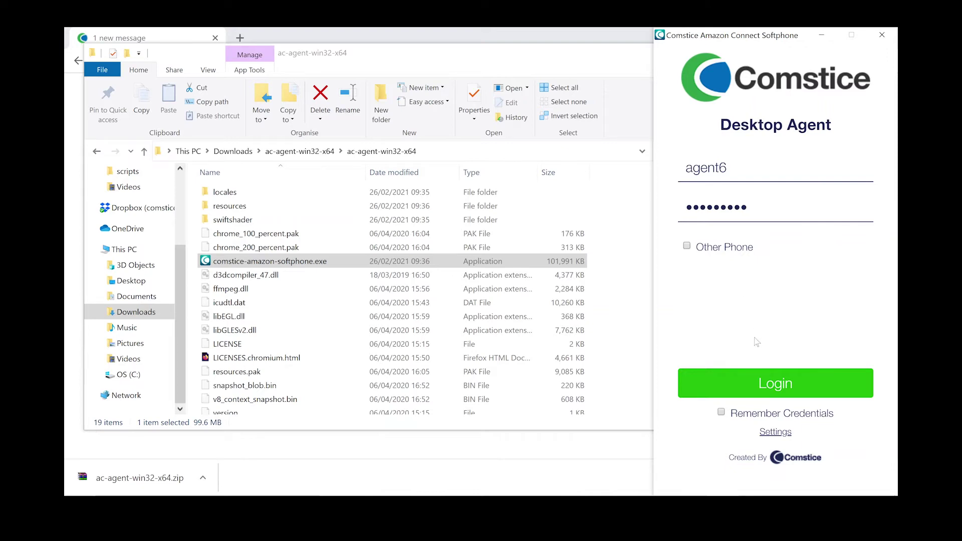
left_click(768, 380)
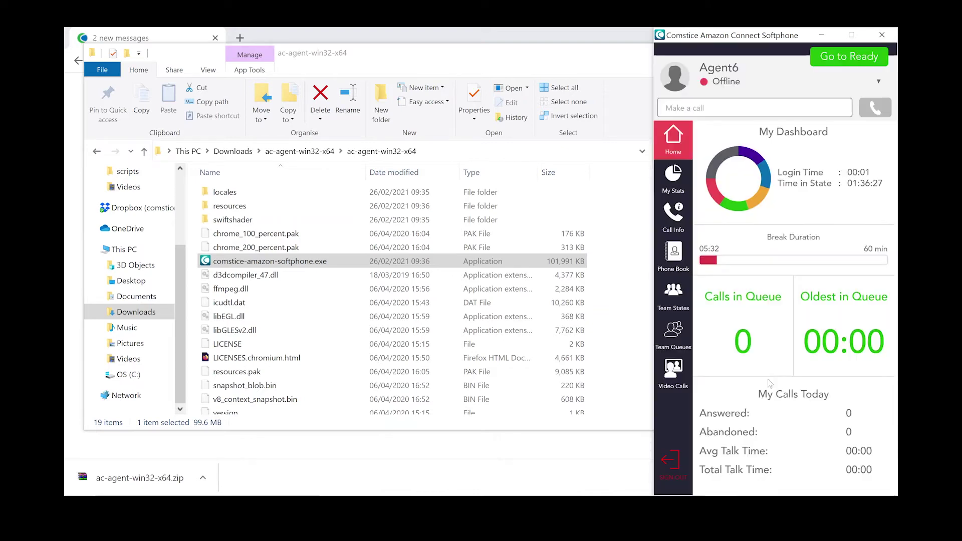
Set the agent status to Lunch Break.
left_click(732, 83)
left_click(739, 121)
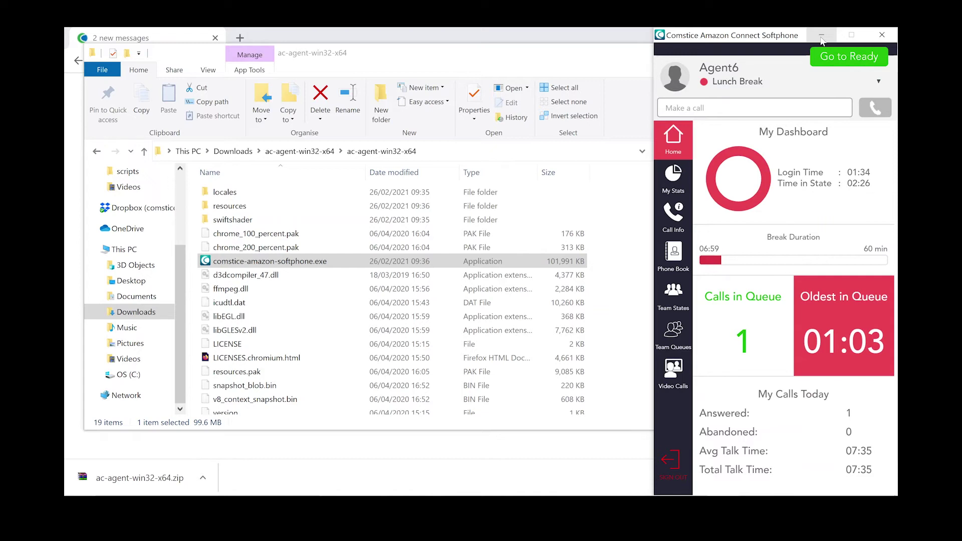
Switch the agent to Ready and accept the incoming call.
left_click(838, 57)
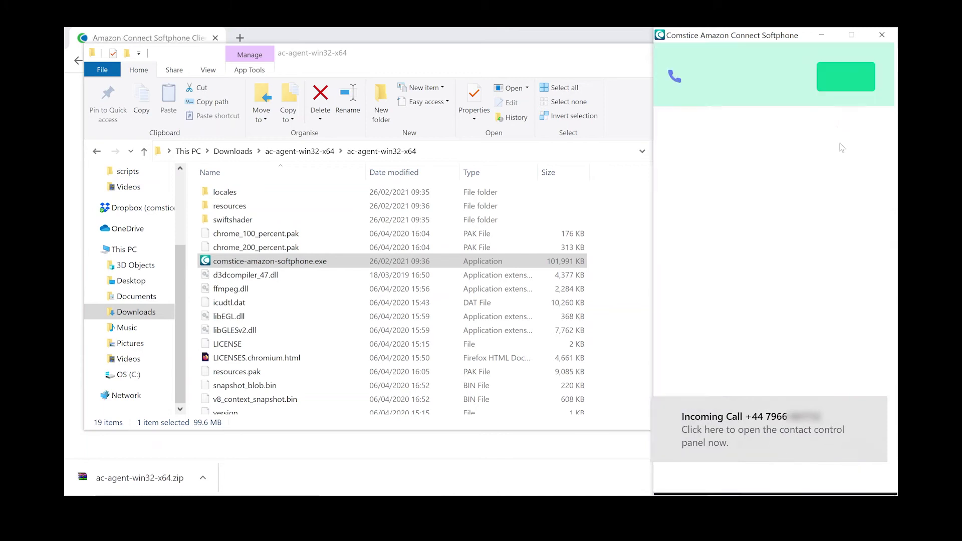
left_click(866, 79)
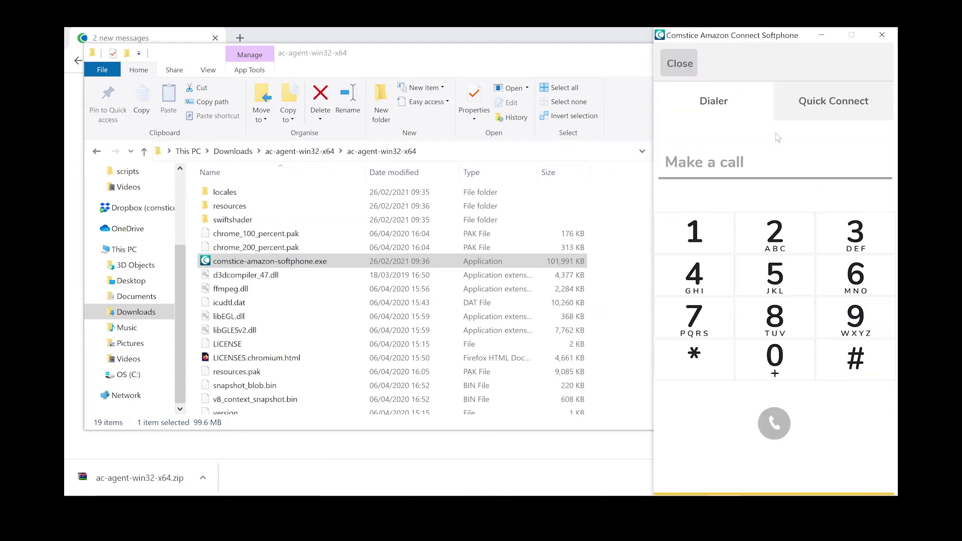
Call the third agent in the Quick Connect list and merge both calls into a conference.
left_click(846, 102)
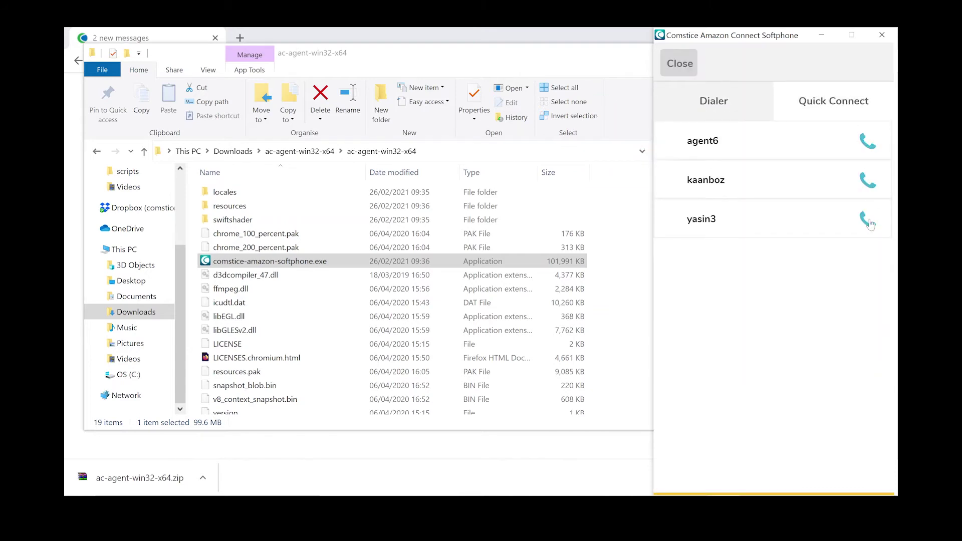
left_click(870, 229)
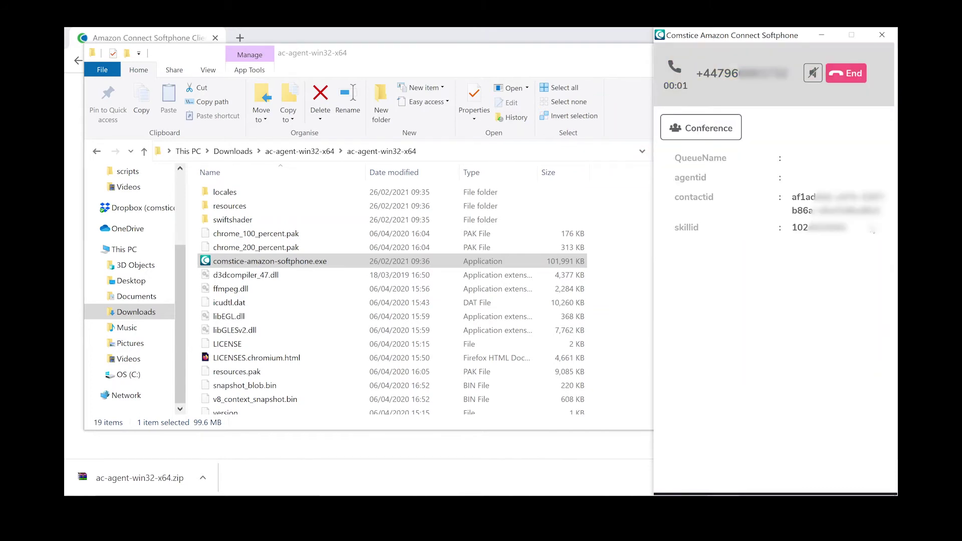
left_click(715, 341)
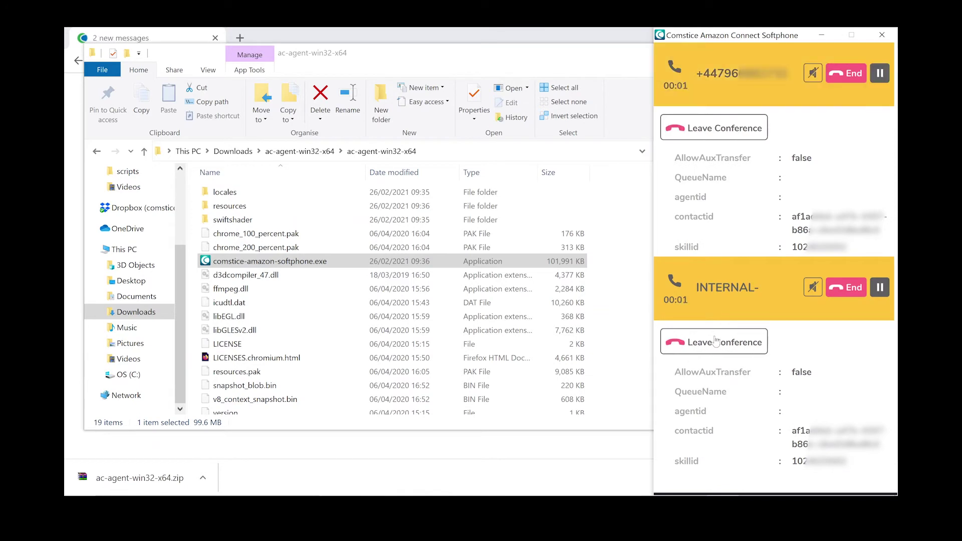
Leave the conference and set the agent status to Paper Work.
left_click(711, 342)
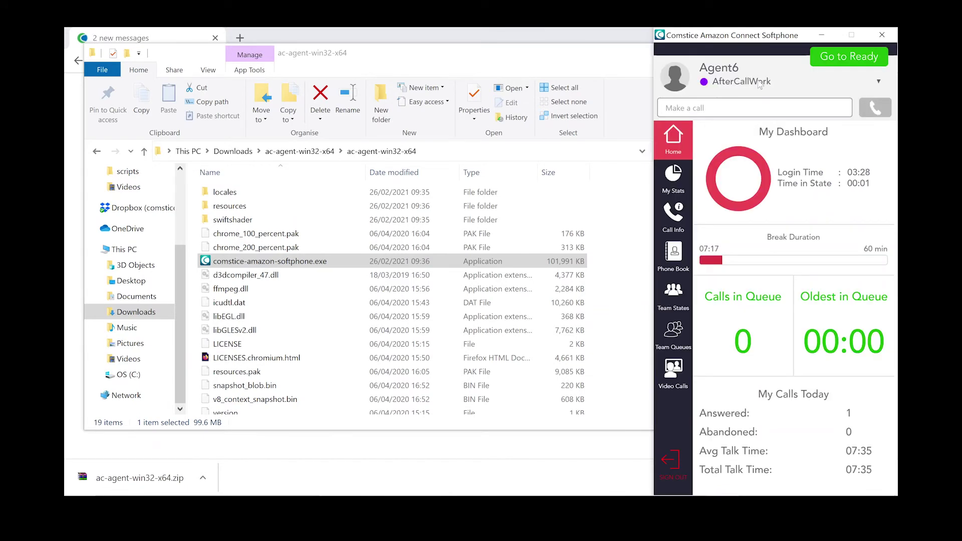
left_click(742, 81)
left_click(755, 110)
Review the agent's personal statistics, the incoming and outgoing call history, and the phone book.
left_click(681, 174)
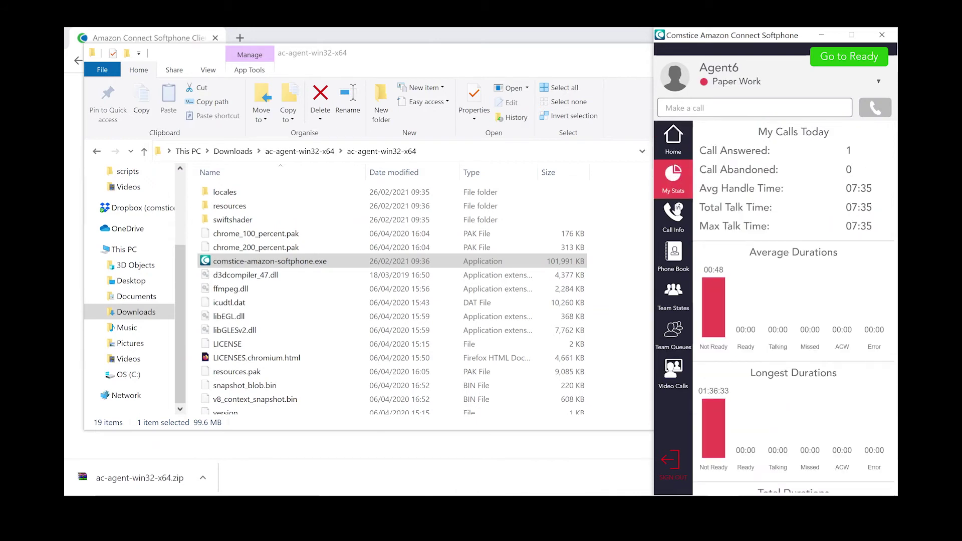
left_click(678, 217)
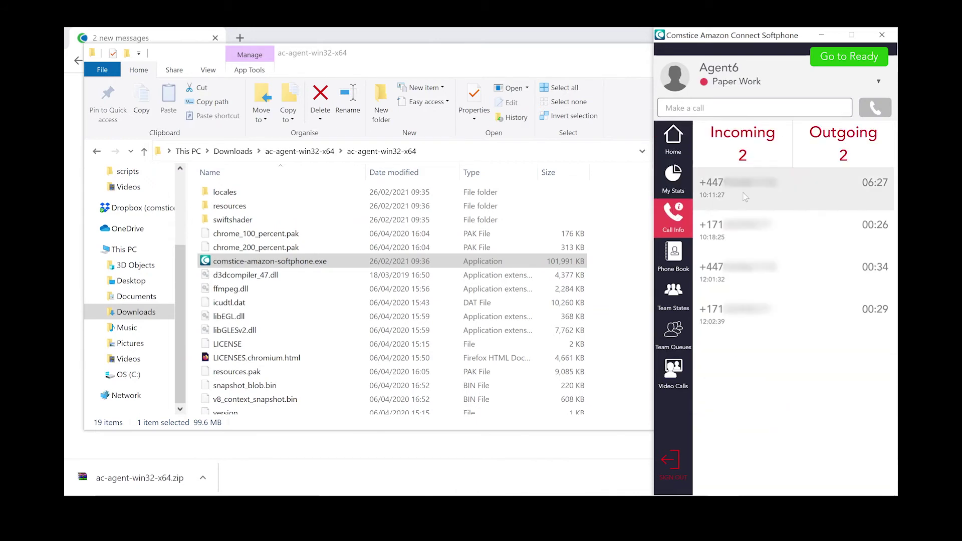
left_click(743, 192)
left_click(674, 256)
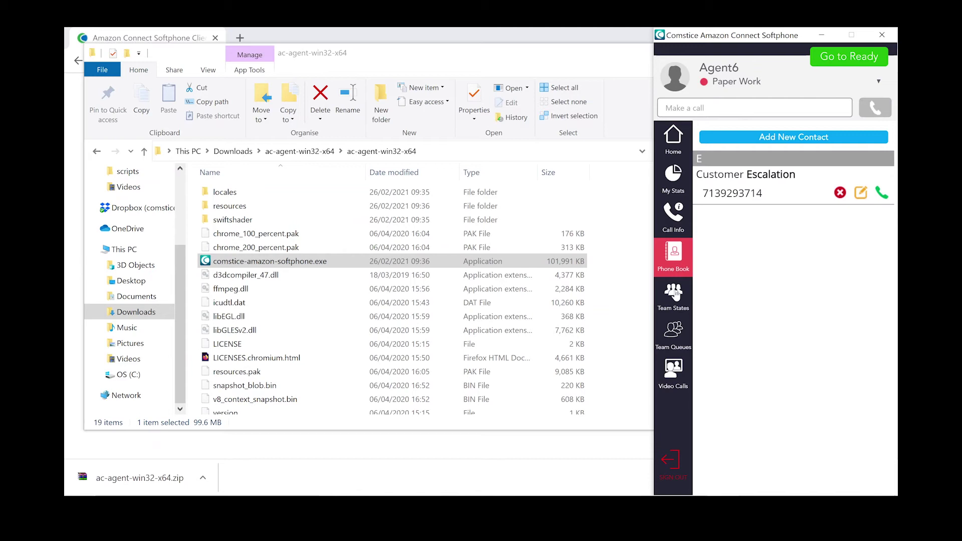
Review the Default team's agent states and queues, including the team queues in the Comstice Supervisor window.
left_click(675, 295)
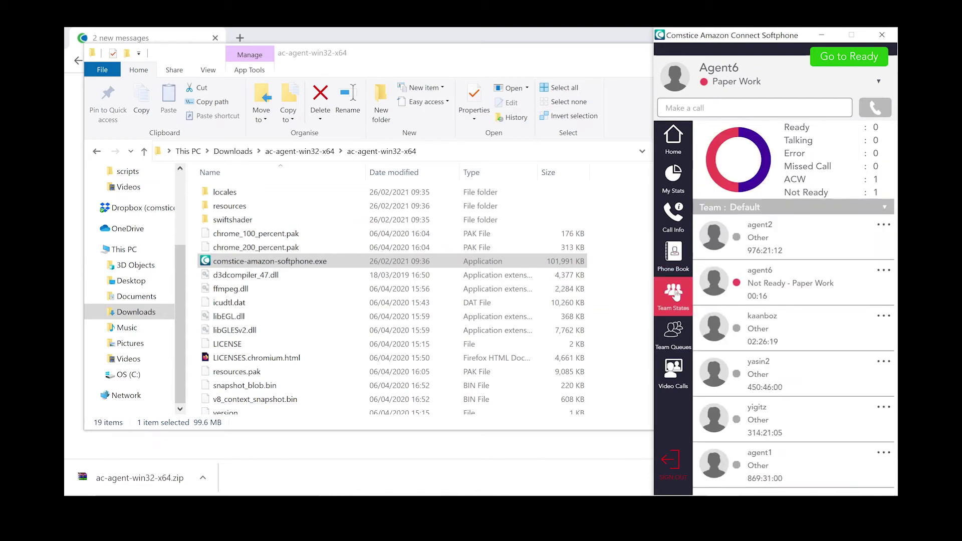
left_click(679, 335)
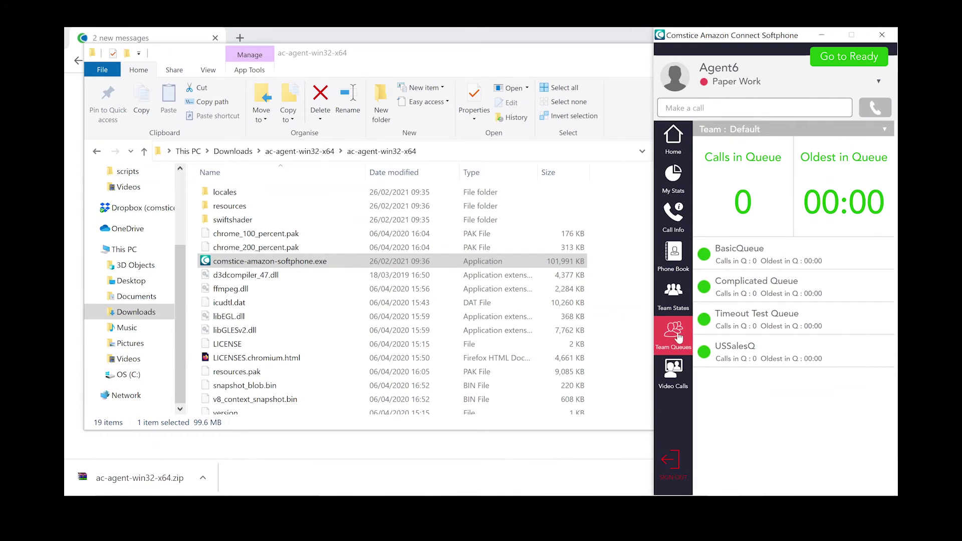
left_click(662, 299)
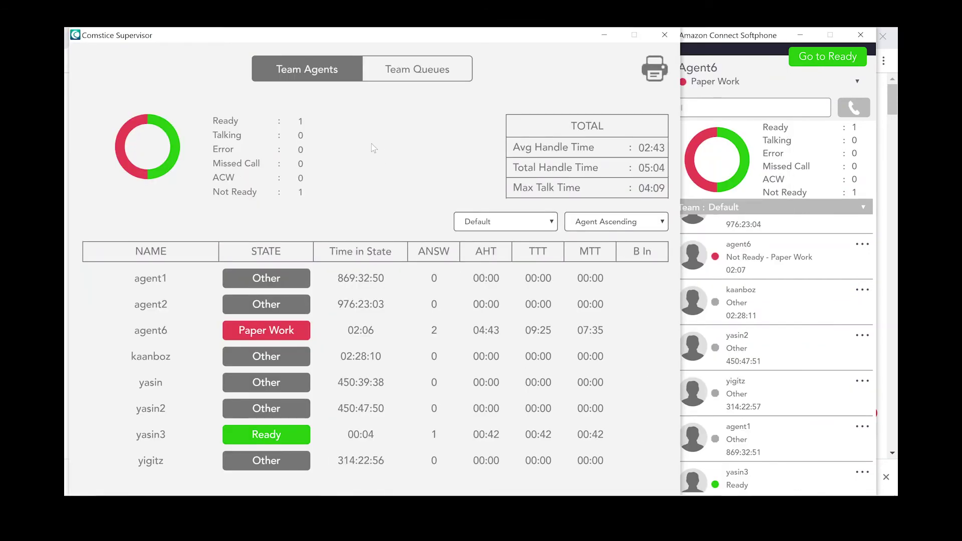
left_click(419, 70)
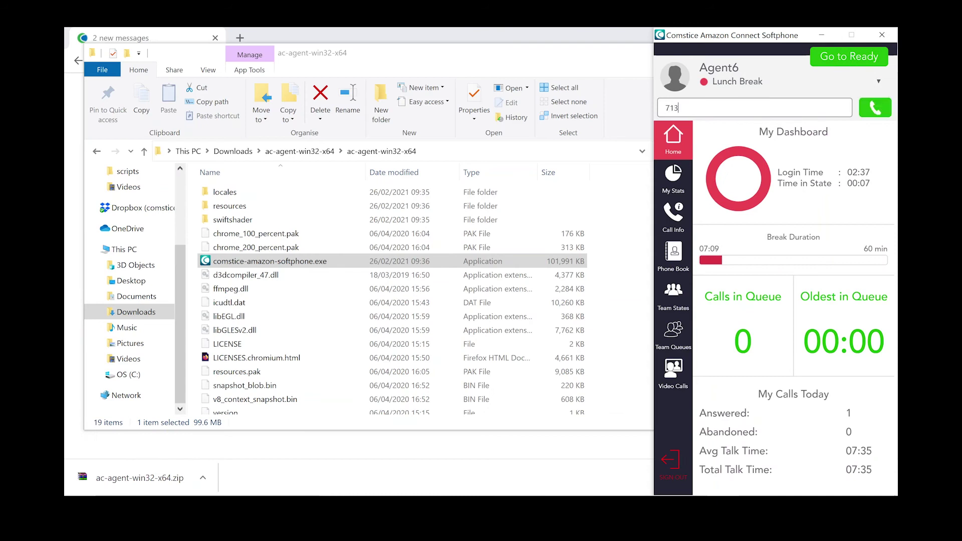
Place an outbound call to the phone number and end it after checking the transfer and consult options.
type("0000001")
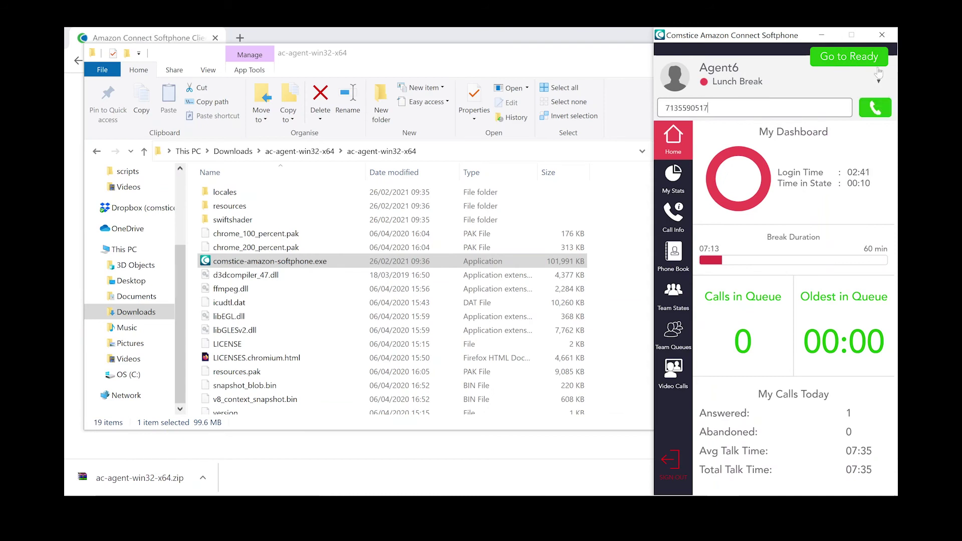
left_click(876, 109)
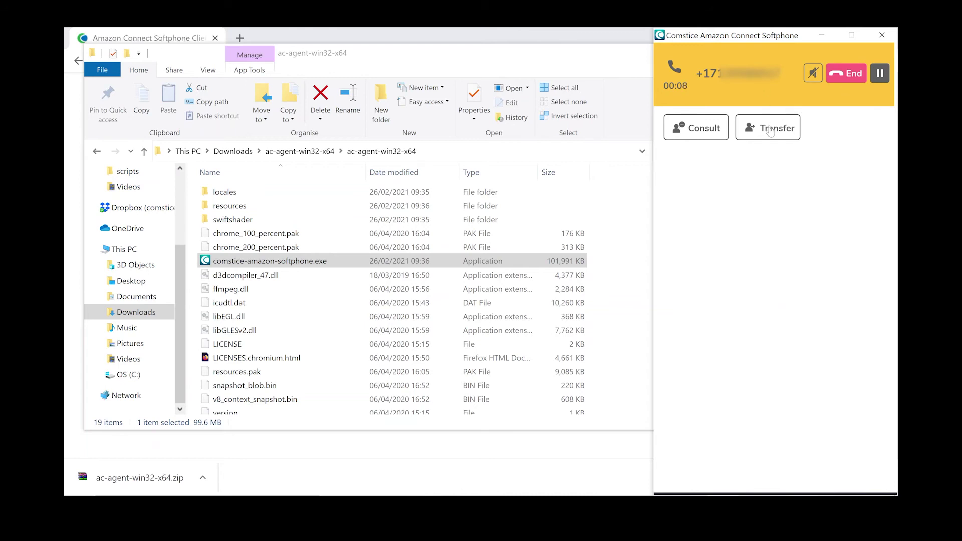
left_click(680, 65)
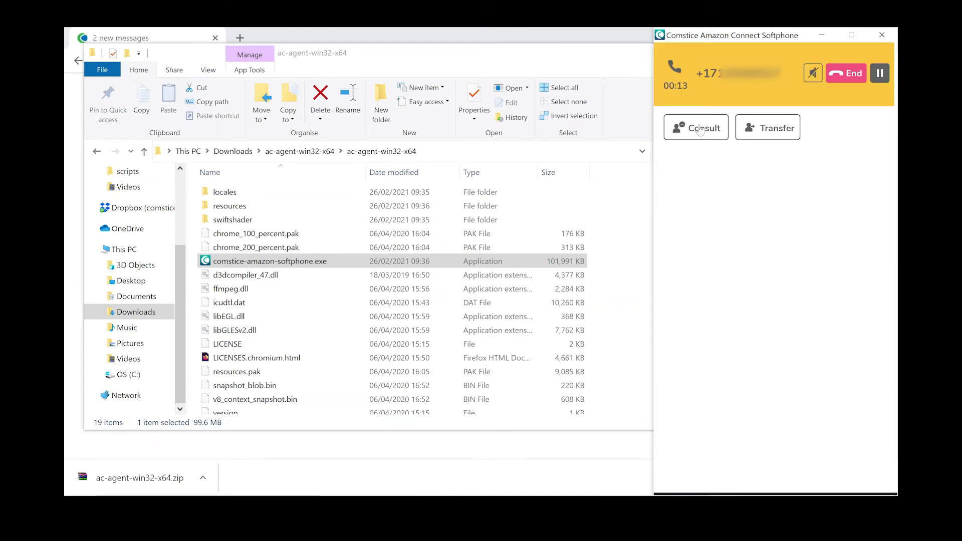
left_click(810, 98)
left_click(853, 74)
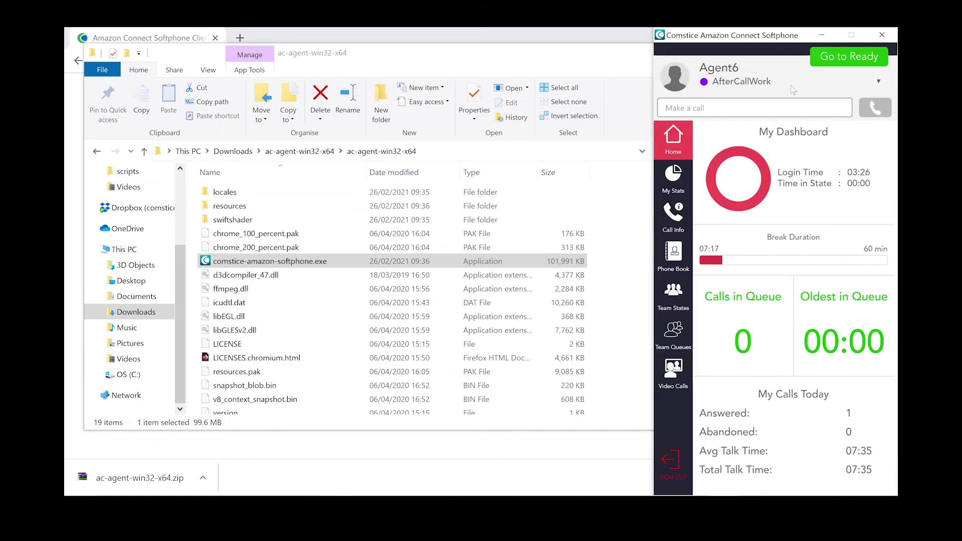
View the video call page with its local and remote streams, and return to the home dashboard.
left_click(653, 371)
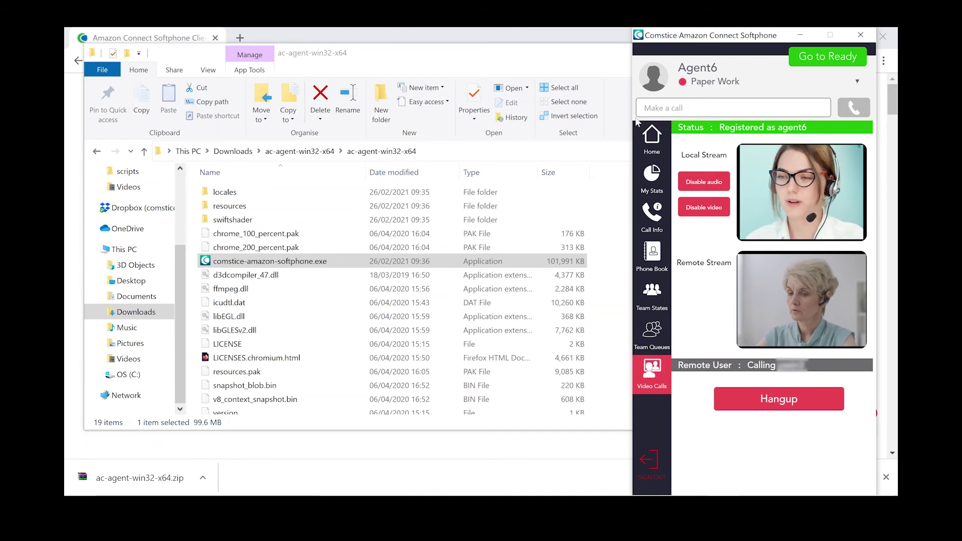
left_click(651, 144)
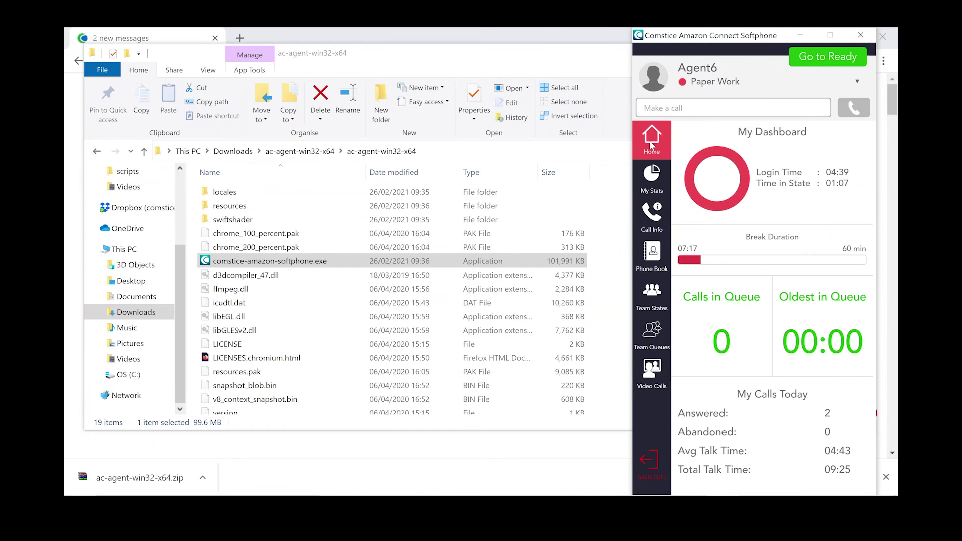